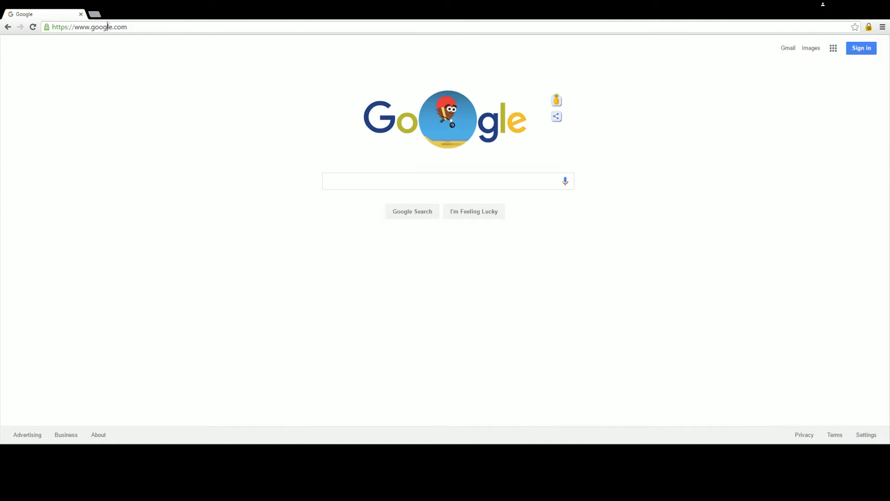
# Load cpanel.trugaming.com in Chrome to reach the Control Panel Login page.
pyautogui.click(111, 27)
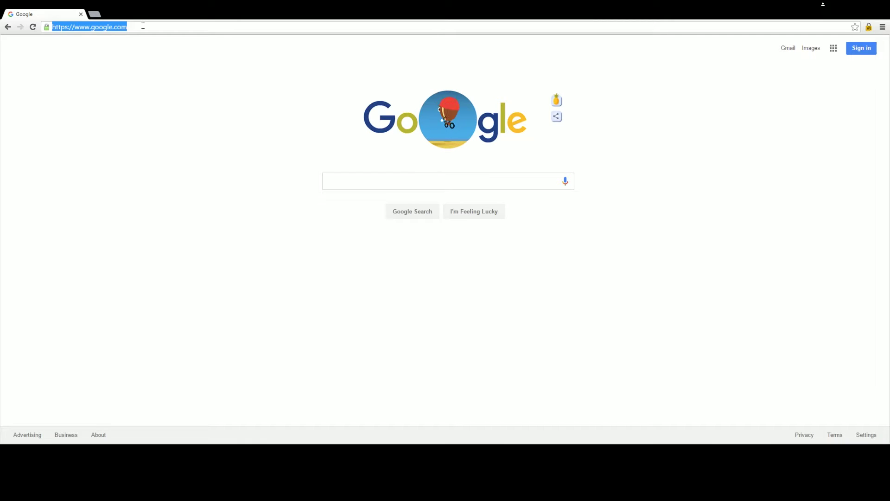
pyautogui.write('cp')
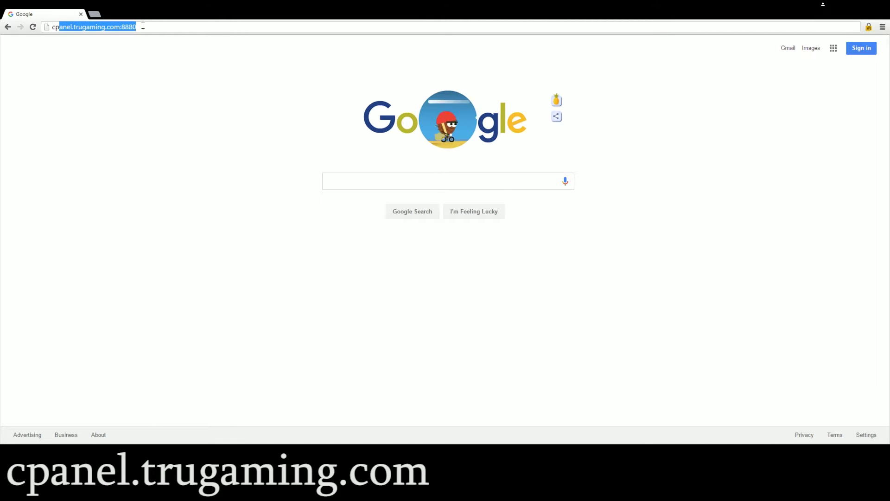
pyautogui.write('anel.trugaming.com')
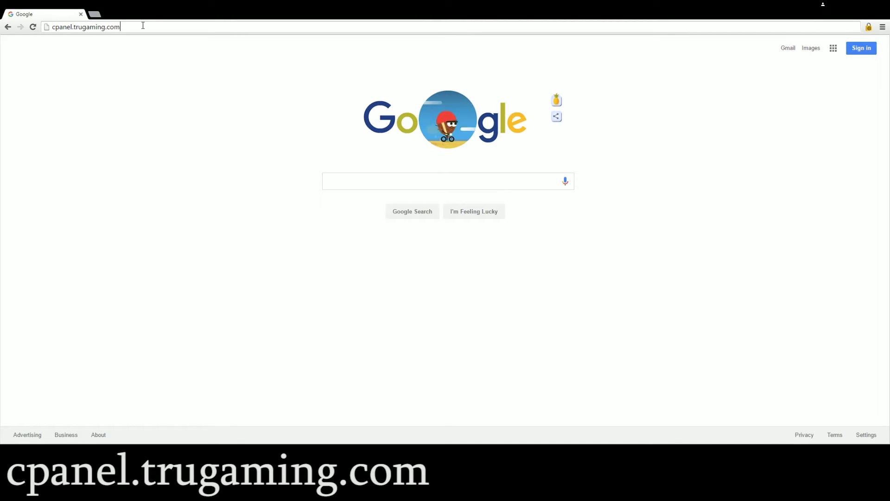
pyautogui.press('Return')
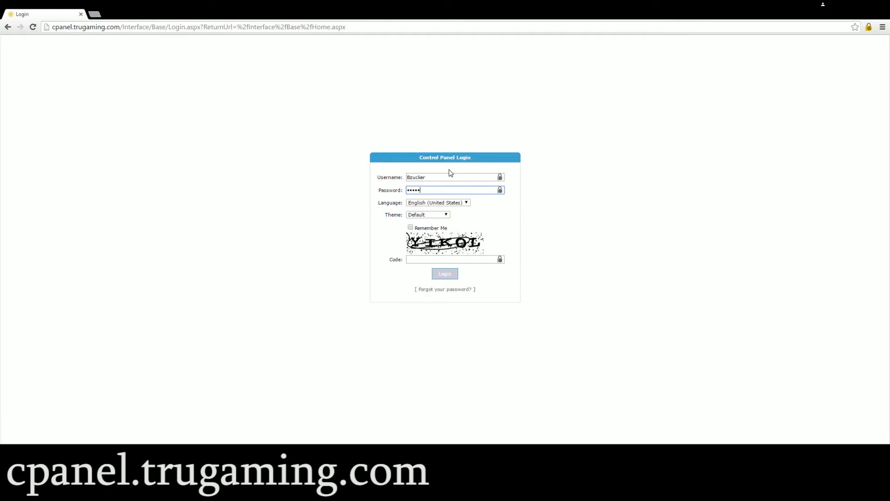
# Enter the security code and submit the login, retrying with a second verification code.
pyautogui.press('Tab')
pyautogui.press('Tab')
pyautogui.press('Tab')
pyautogui.press('Tab')
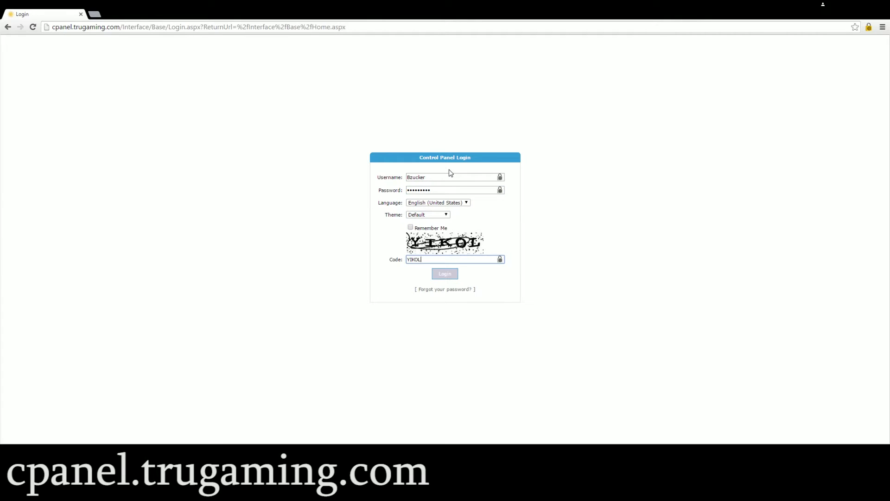
pyautogui.press('Return')
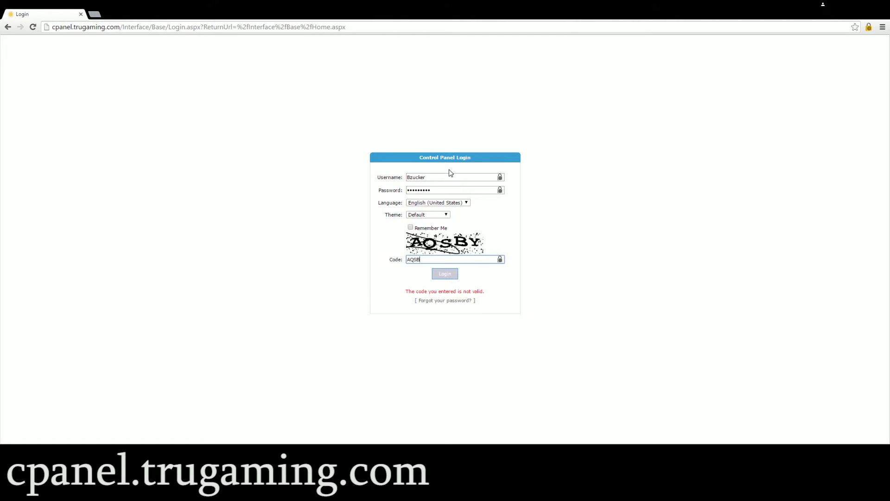
pyautogui.press('Return')
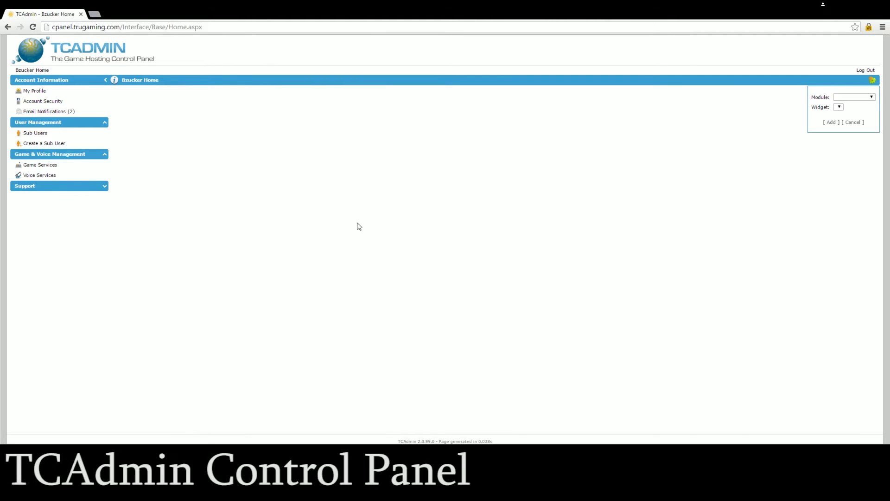
# Open Account Security under My Profile, check Two-Step Verification, and return to Change Password.
pyautogui.click(56, 95)
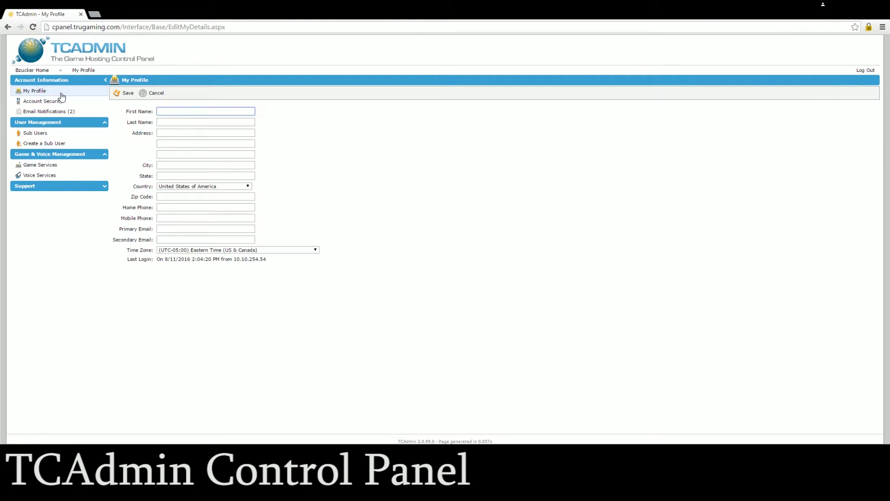
pyautogui.click(67, 102)
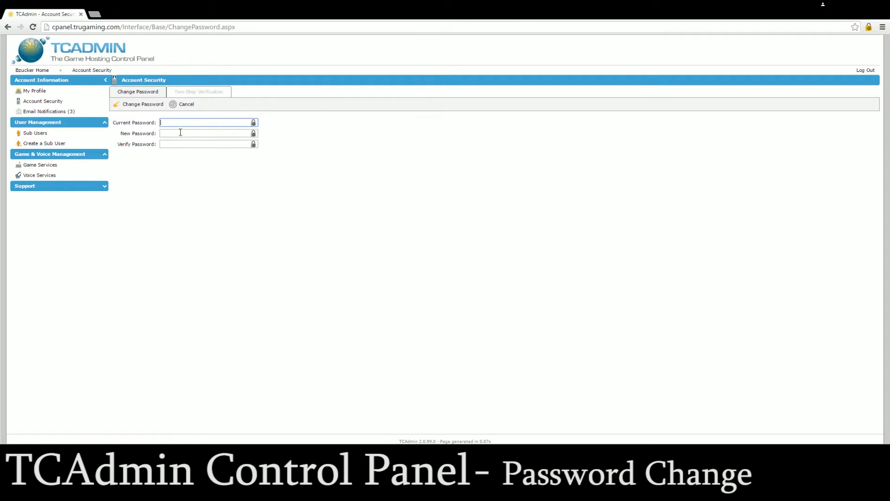
pyautogui.click(198, 94)
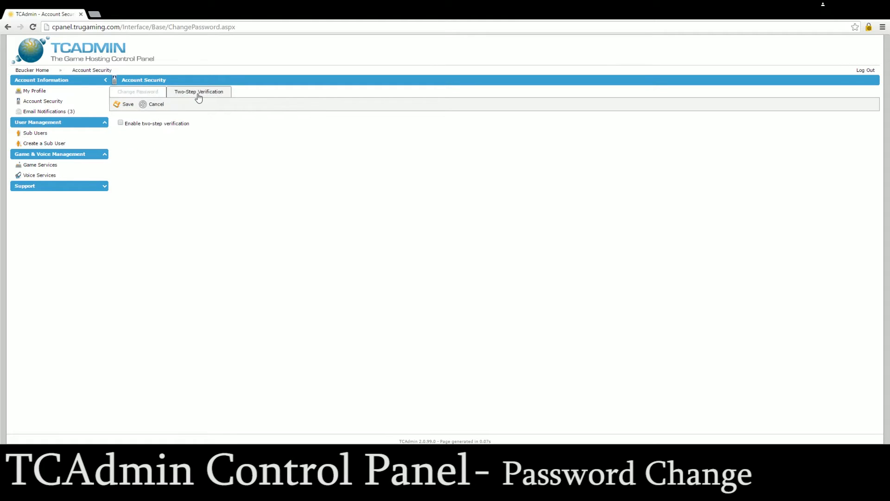
pyautogui.click(157, 95)
pyautogui.moveTo(32, 70)
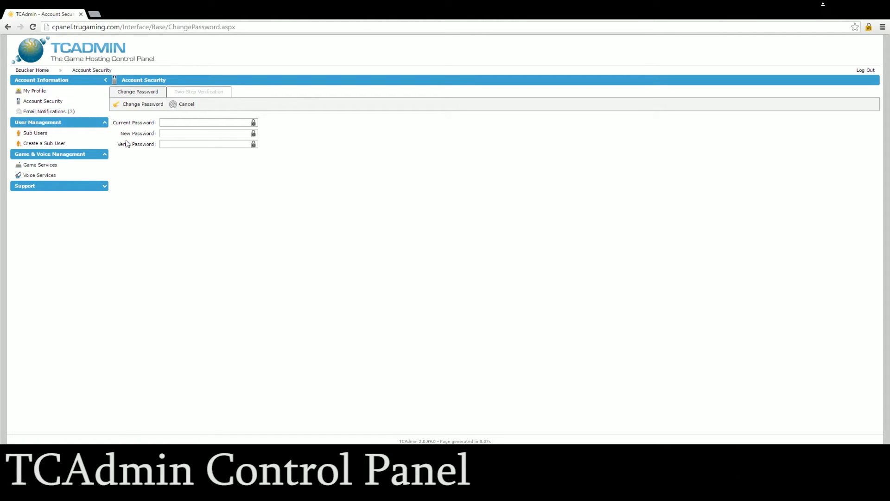
# Reopen My Profile to view the name, address, phone, e-mail and time zone fields.
pyautogui.click(34, 91)
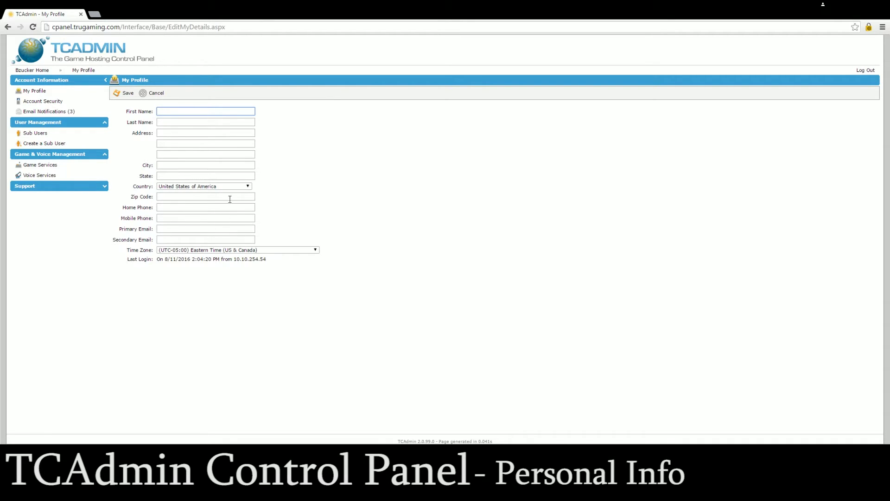
pyautogui.moveTo(126, 251); pyautogui.dragTo(255, 252)
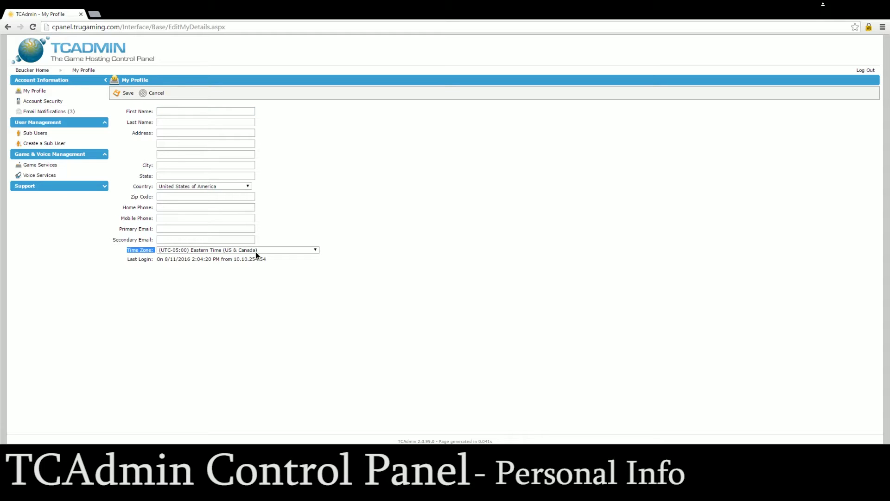
# Read the Query failure message in Email Notifications and return to the list, leaving 2 unread.
pyautogui.click(58, 114)
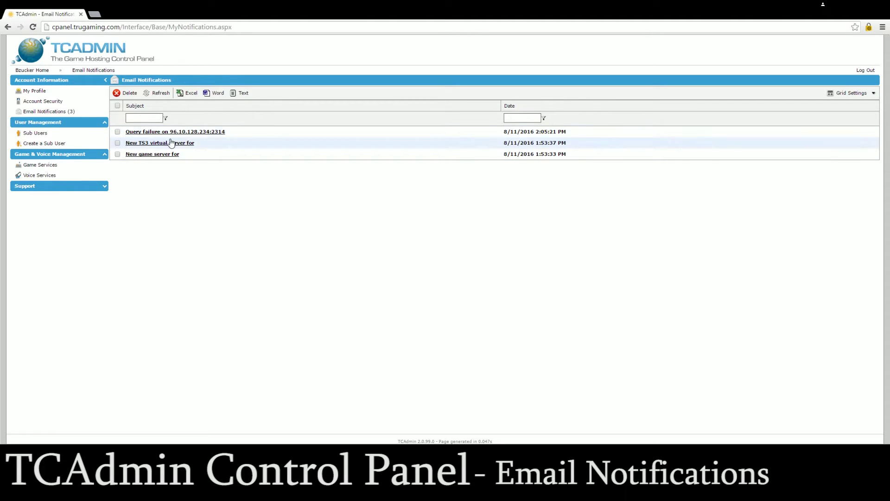
pyautogui.click(156, 132)
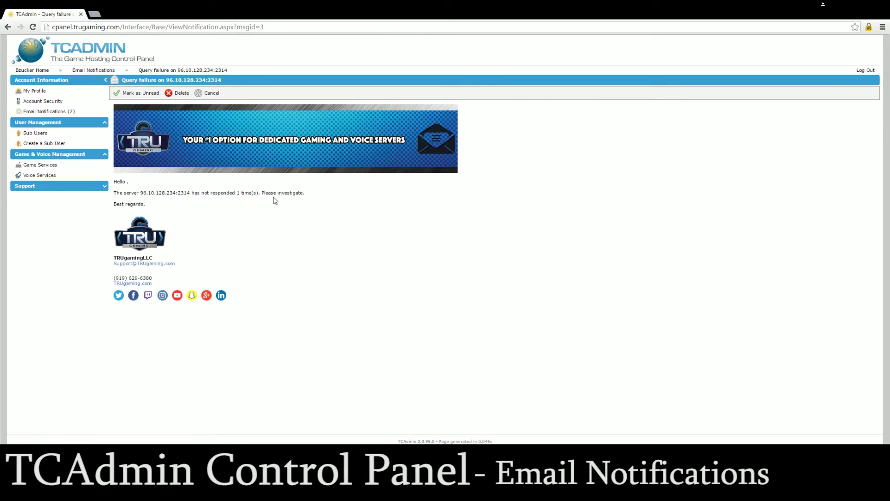
pyautogui.moveTo(116, 193); pyautogui.dragTo(275, 193)
pyautogui.click(306, 198)
pyautogui.click(206, 92)
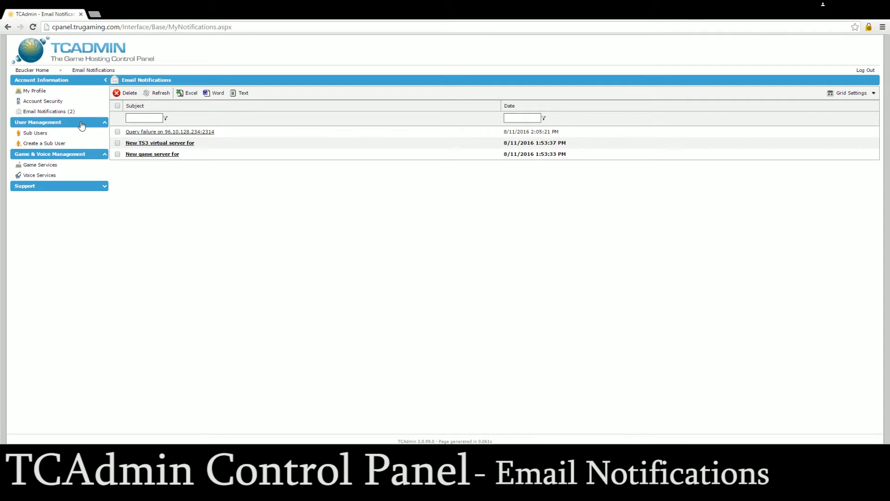
# Start a new sub user, browsing its Service Permissions and Profile tabs before returning to User Information.
pyautogui.click(84, 136)
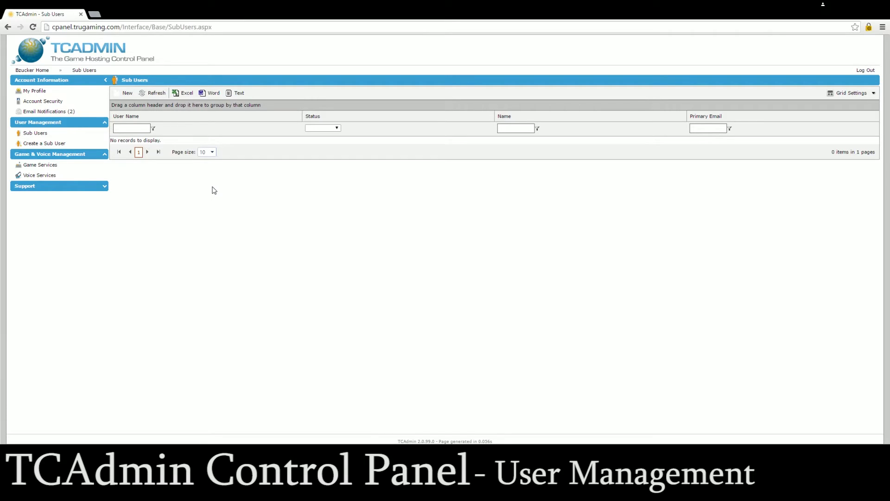
pyautogui.click(123, 93)
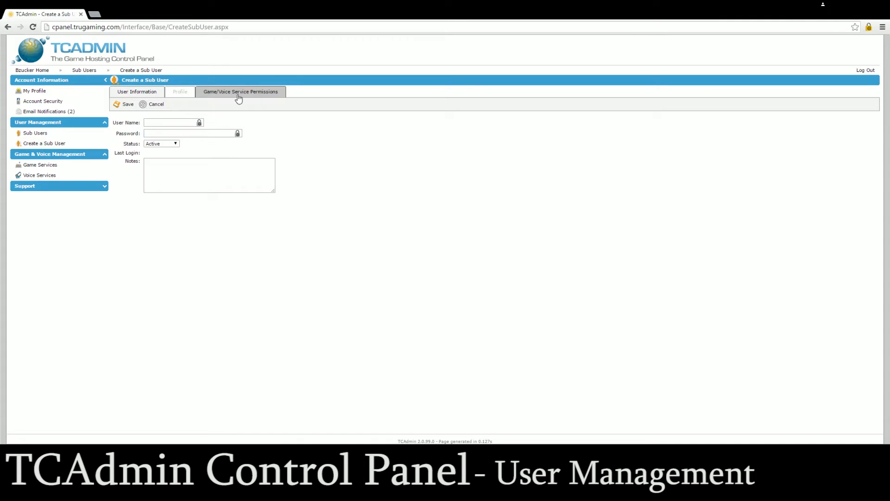
pyautogui.click(239, 95)
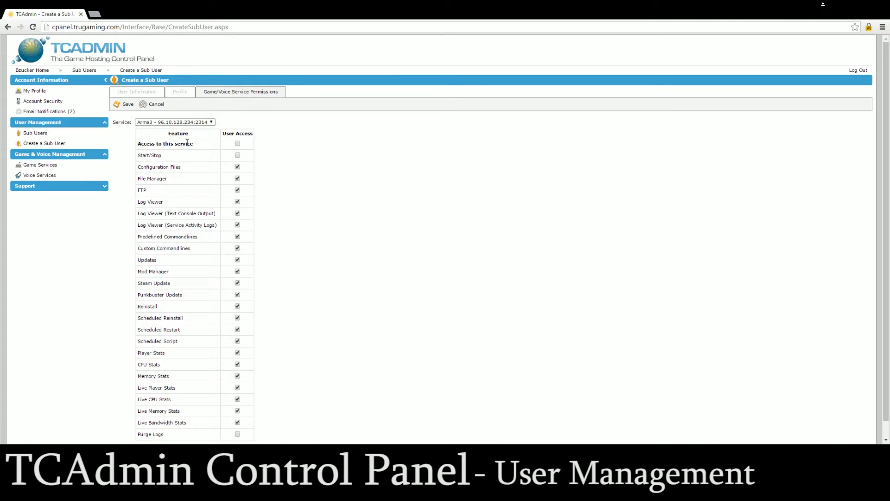
pyautogui.click(199, 121)
pyautogui.scroll(-1, 251, 173)
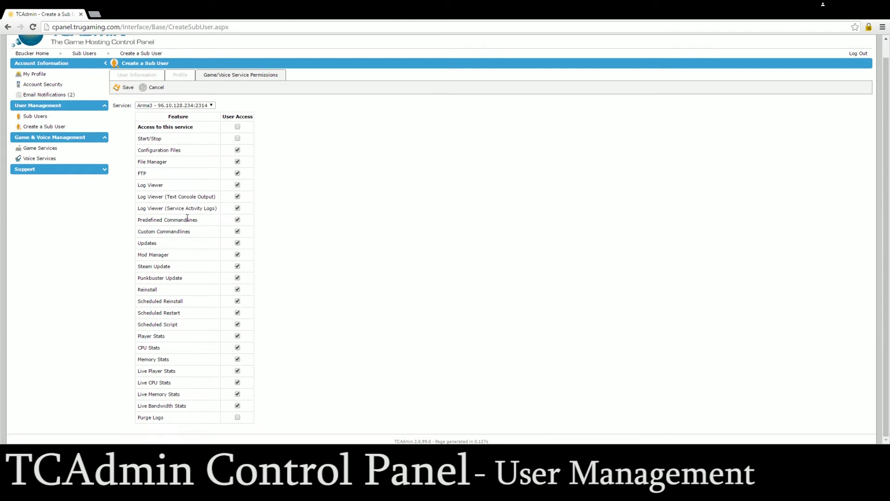
pyautogui.scroll(1, 194, 274)
pyautogui.click(153, 92)
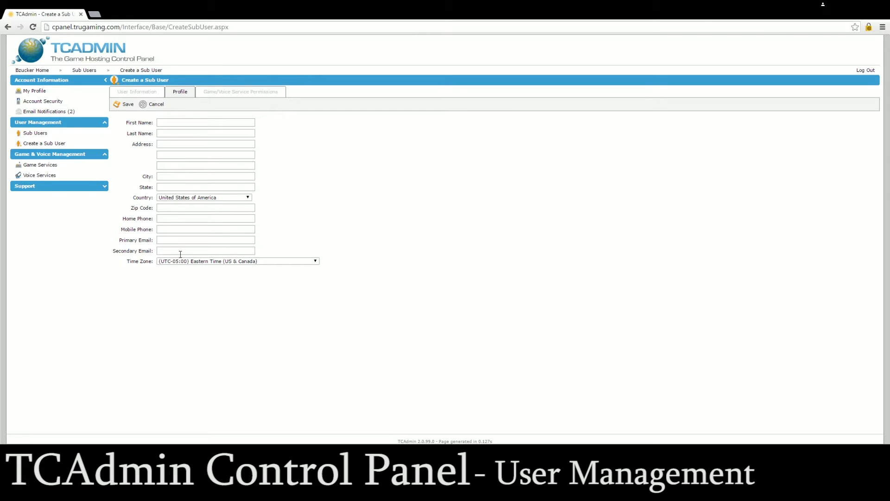
pyautogui.click(137, 92)
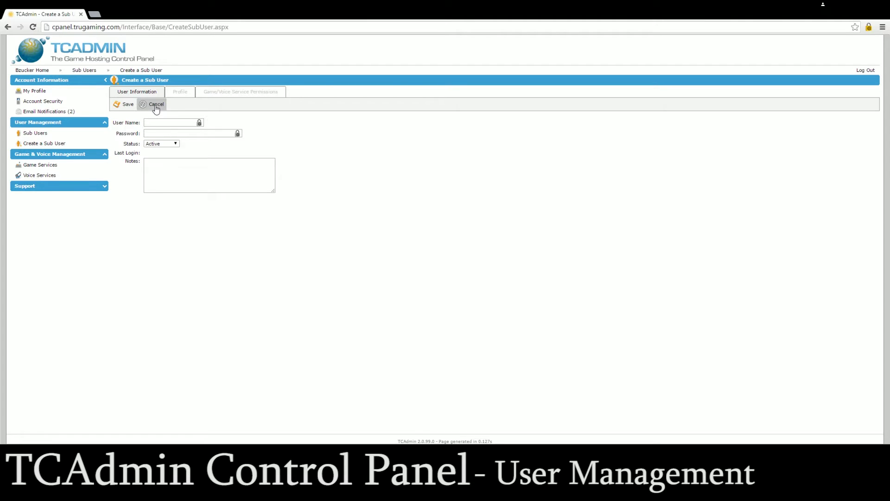
# Open the Arma3 20-slot service page and expand User Management, Game & Voice Management and Support.
pyautogui.click(54, 166)
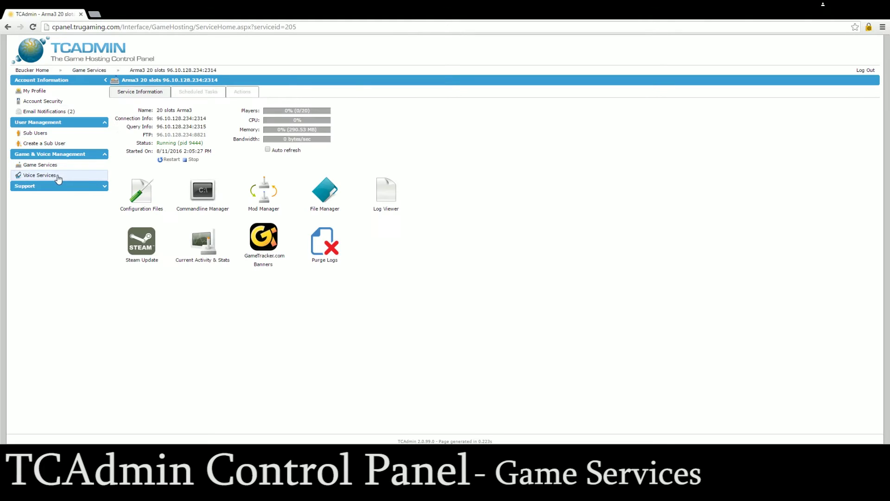
pyautogui.click(64, 154)
pyautogui.click(102, 123)
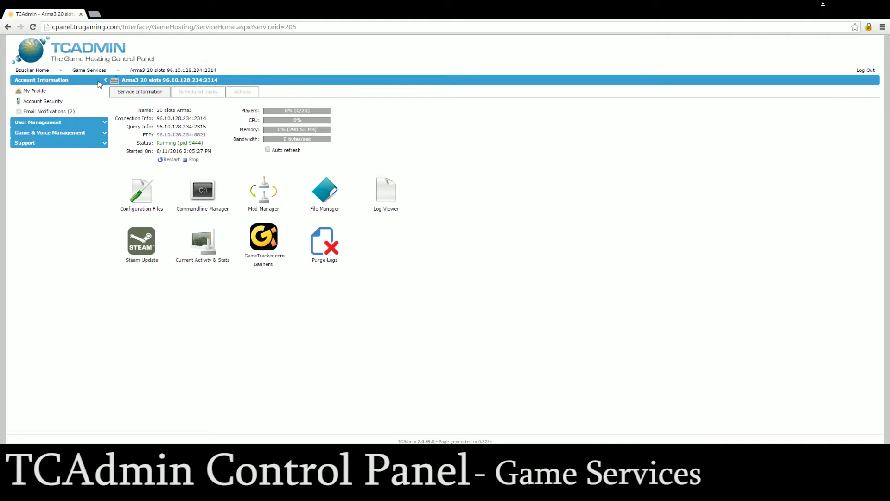
pyautogui.click(103, 124)
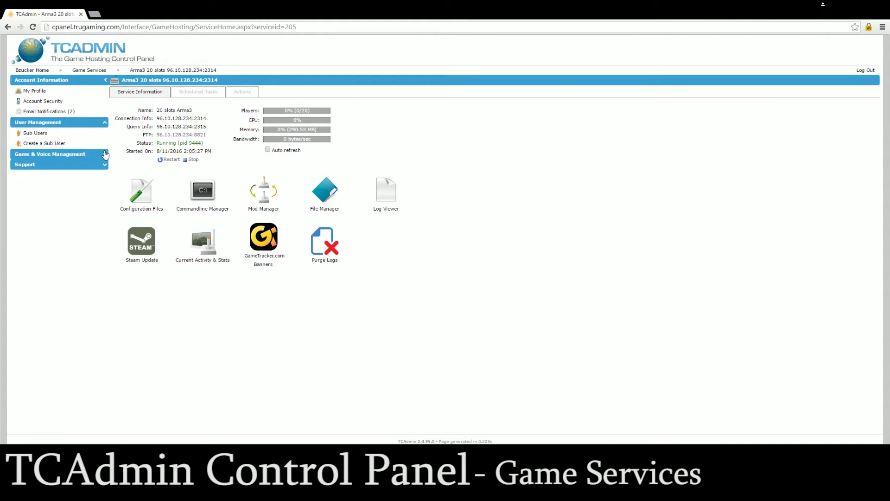
pyautogui.click(105, 155)
pyautogui.click(60, 185)
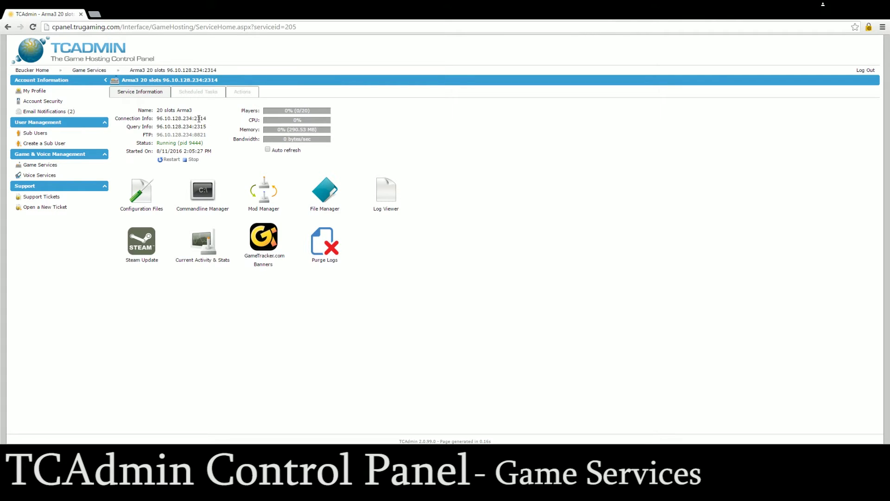
pyautogui.click(121, 83)
pyautogui.moveTo(173, 70)
pyautogui.moveTo(138, 111); pyautogui.dragTo(198, 110)
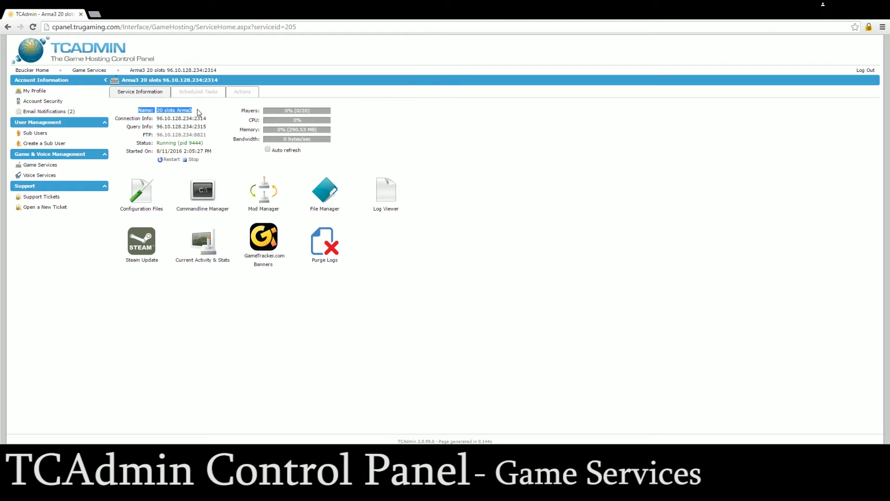
pyautogui.moveTo(156, 118); pyautogui.dragTo(210, 118)
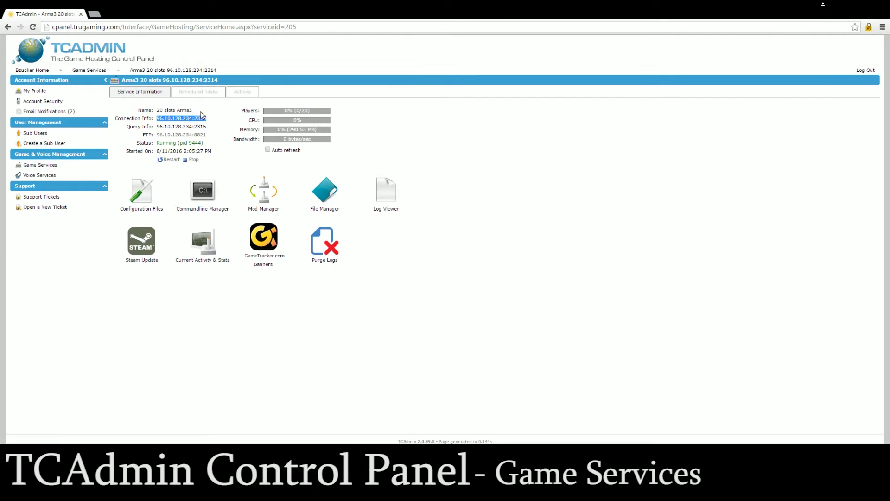
pyautogui.click(193, 119)
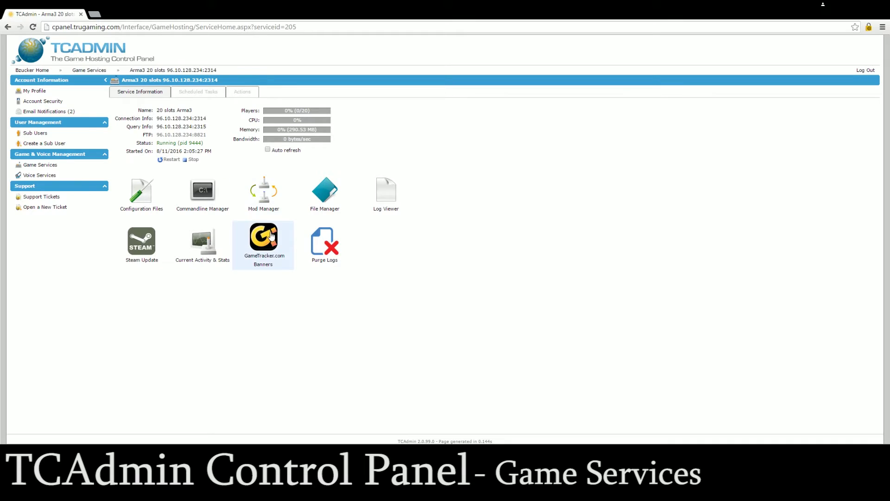
pyautogui.moveTo(203, 126); pyautogui.dragTo(176, 128)
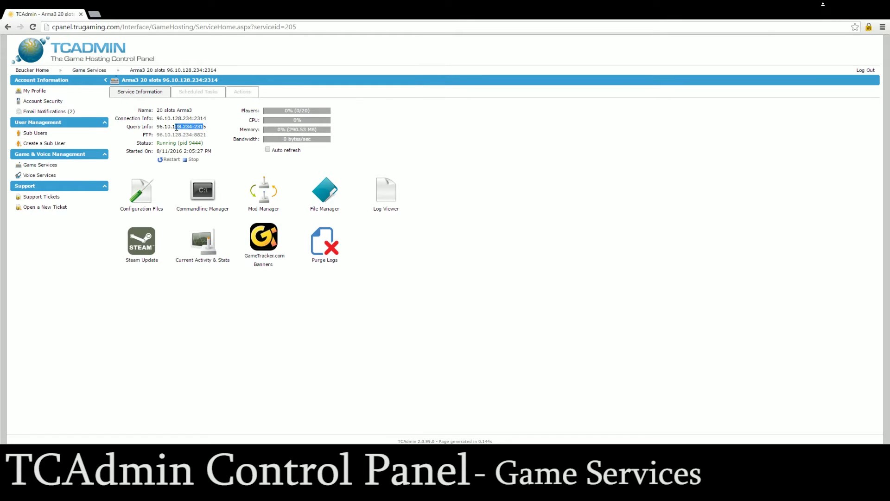
pyautogui.click(177, 127)
pyautogui.moveTo(175, 142); pyautogui.dragTo(157, 134)
pyautogui.click(184, 140)
# Stop and restart the Arma3 server, confirming its new start time of 8/11/2016 2:08:15 PM.
pyautogui.click(193, 160)
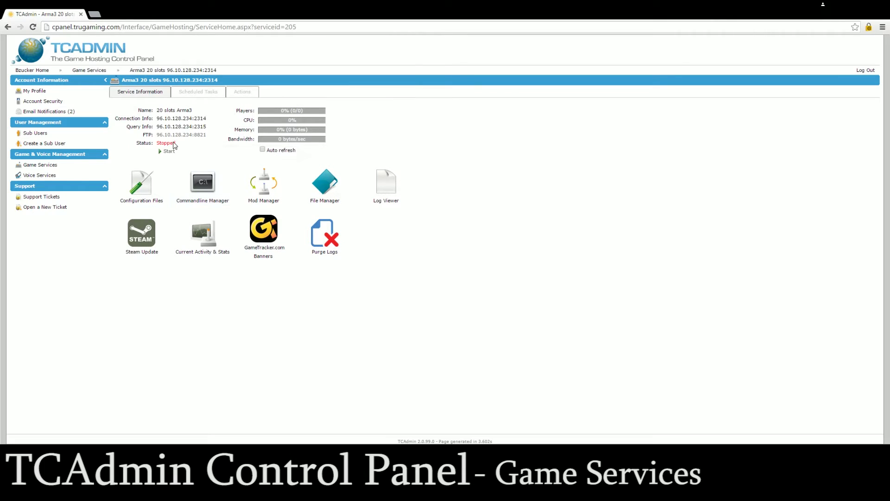
pyautogui.click(170, 153)
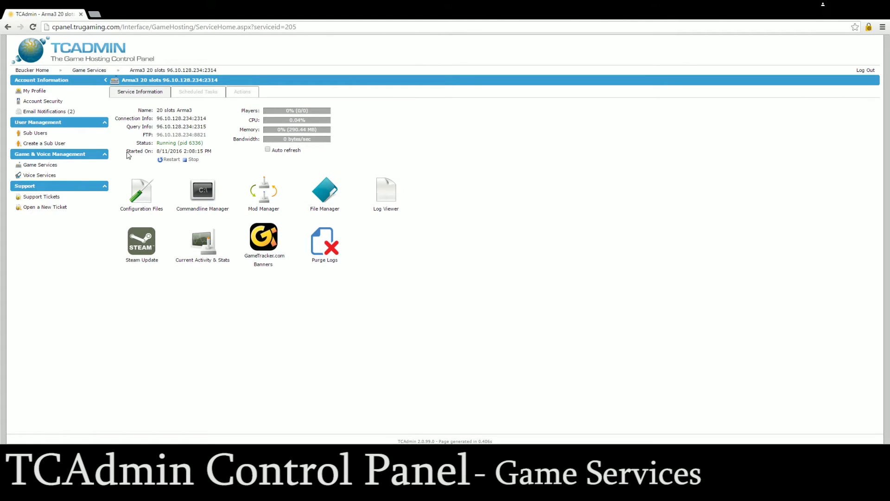
pyautogui.moveTo(154, 154); pyautogui.dragTo(211, 156)
pyautogui.click(228, 152)
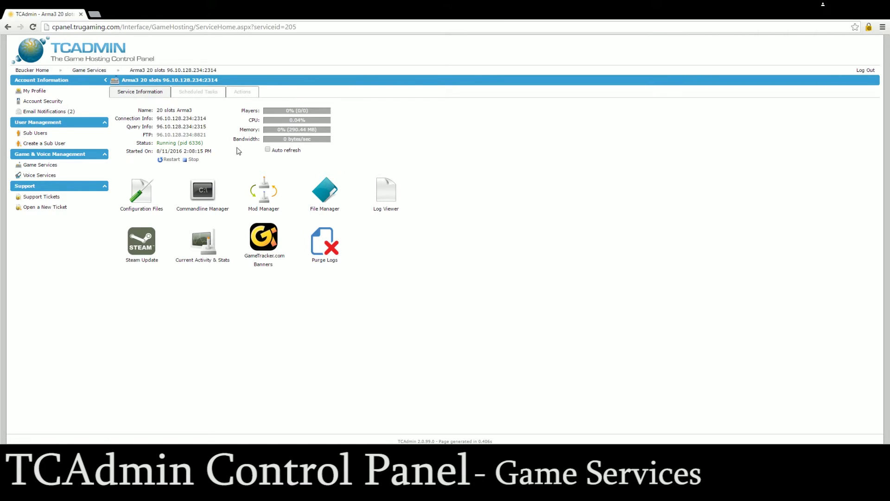
# Show the Arma3 service's empty Scheduled Tasks list and begin a new Scheduled Restart task.
pyautogui.click(207, 93)
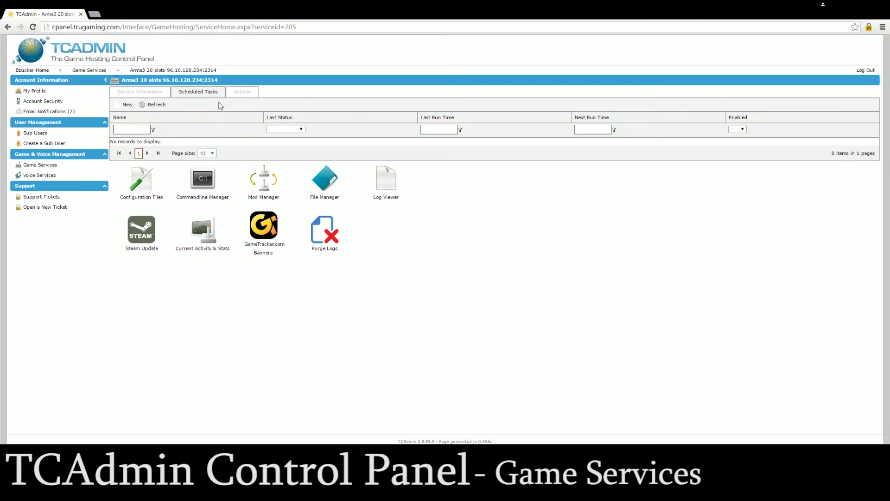
pyautogui.click(127, 108)
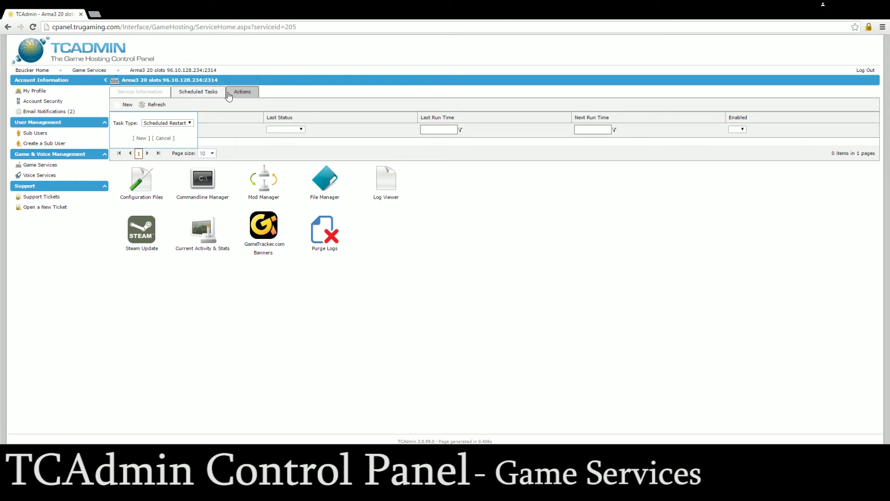
pyautogui.click(241, 92)
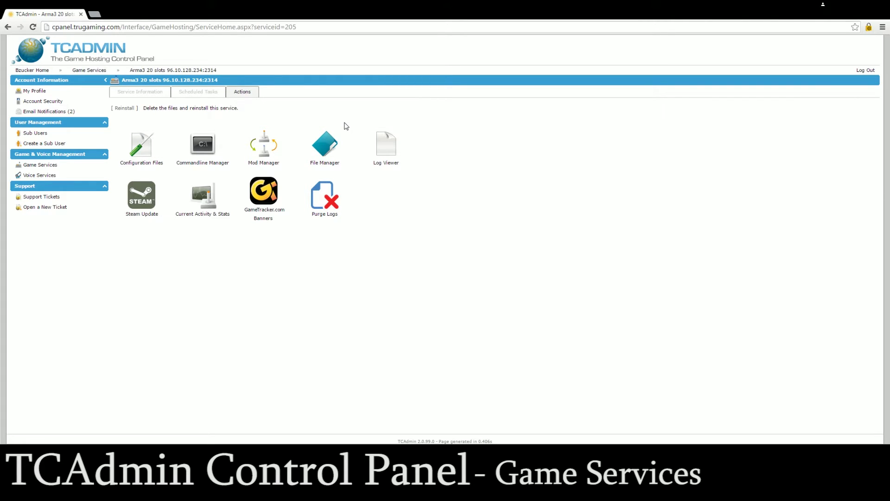
# Return to the Arma3 Service Information view showing the server Running (pid 6336).
pyautogui.click(149, 92)
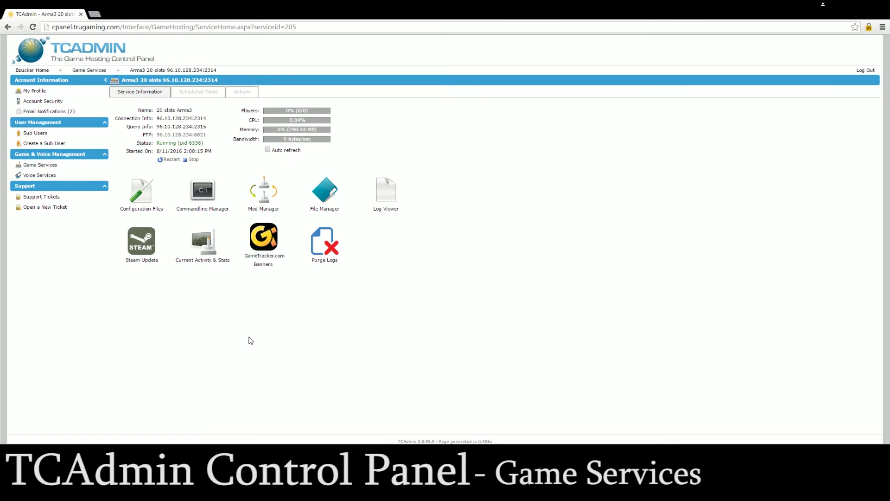
# Highlight the Players stat, stop the Arma3 server, and go to its configuration files.
pyautogui.moveTo(241, 110); pyautogui.dragTo(278, 112)
pyautogui.click(310, 110)
pyautogui.click(193, 160)
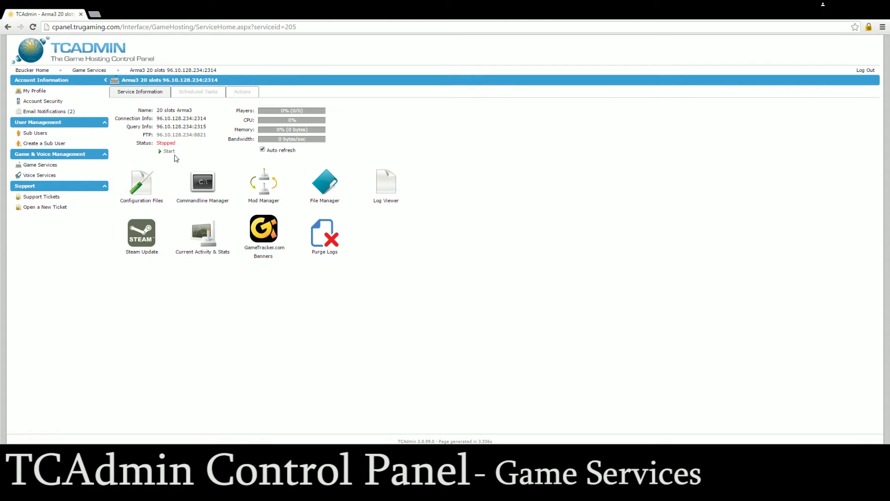
pyautogui.click(162, 186)
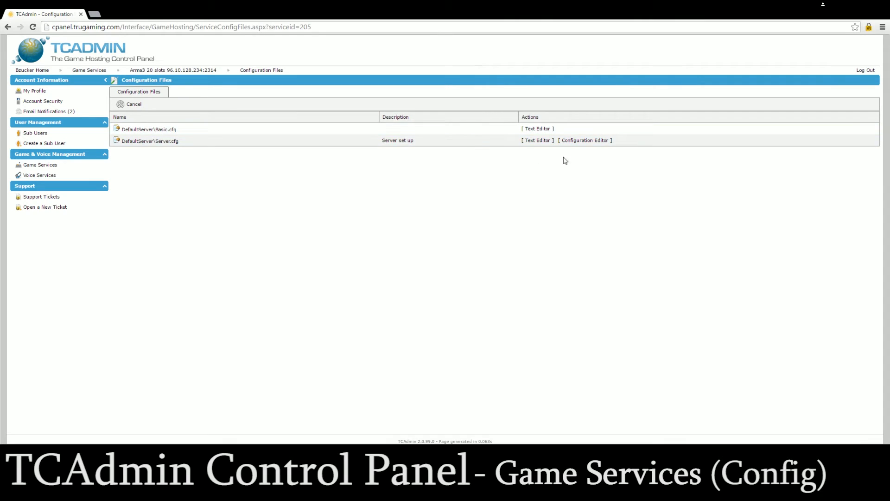
# Read through DefaultServer\Server.cfg in the text editor and close it without saving.
pyautogui.click(534, 144)
pyautogui.scroll(-1, 414, 202)
pyautogui.scroll(-3, 414, 202)
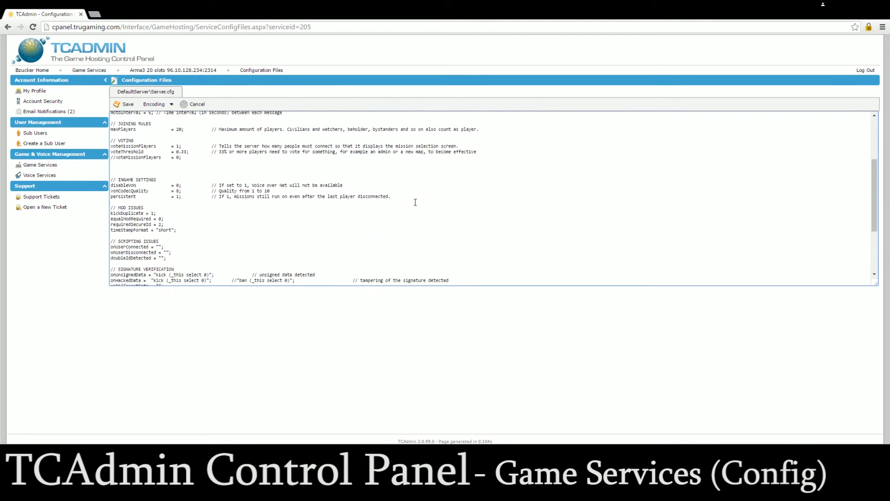
pyautogui.scroll(3, 416, 201)
pyautogui.scroll(1, 416, 201)
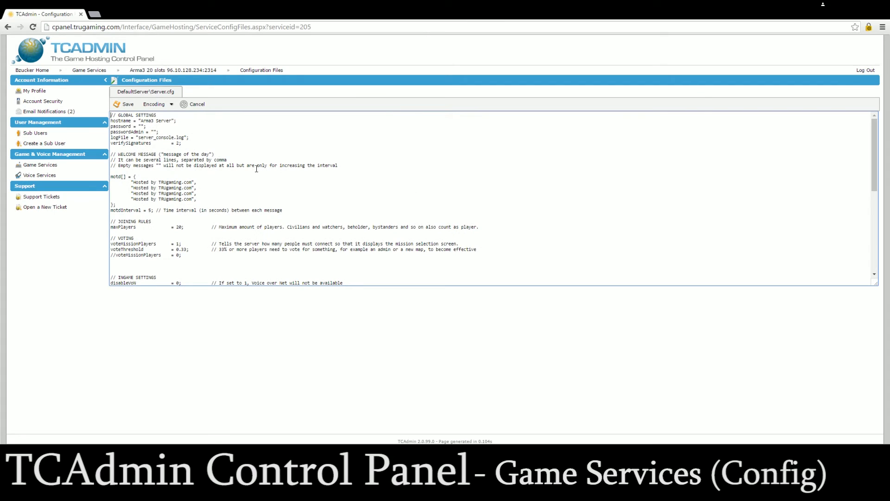
pyautogui.scroll(-2, 220, 135)
pyautogui.scroll(2, 220, 136)
pyautogui.click(198, 105)
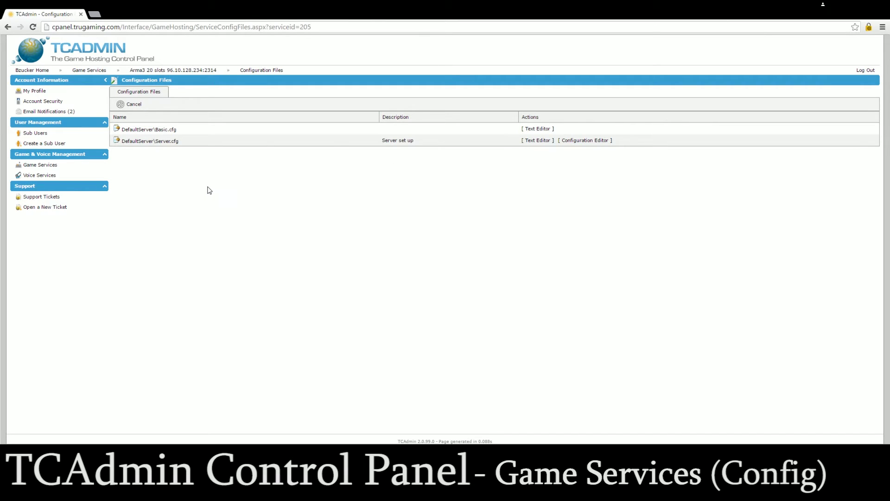
pyautogui.click(597, 144)
pyautogui.click(219, 139)
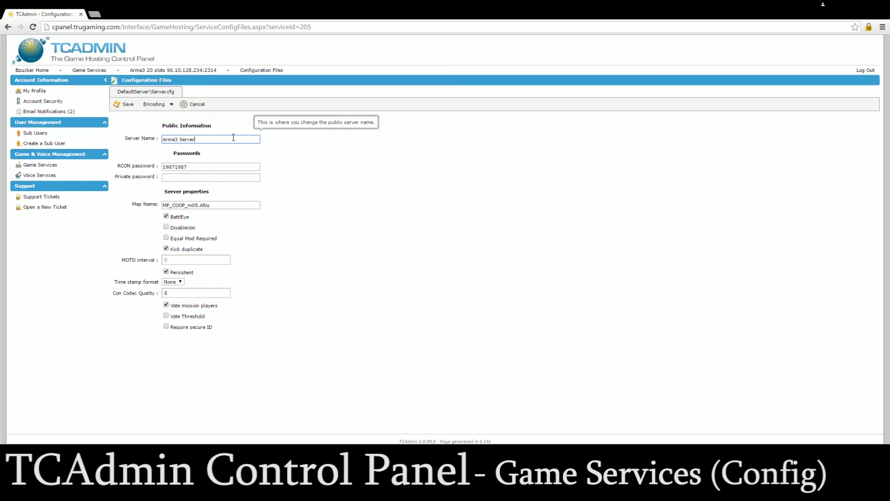
pyautogui.click(199, 176)
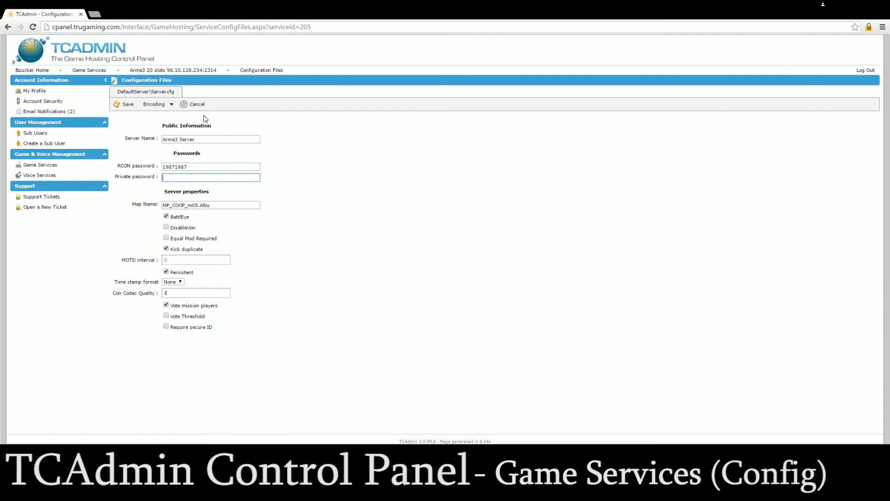
pyautogui.click(195, 105)
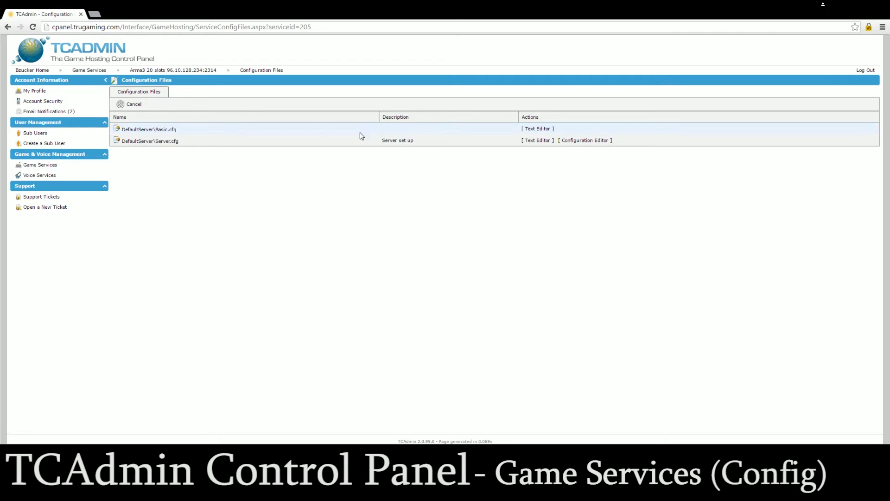
pyautogui.click(156, 71)
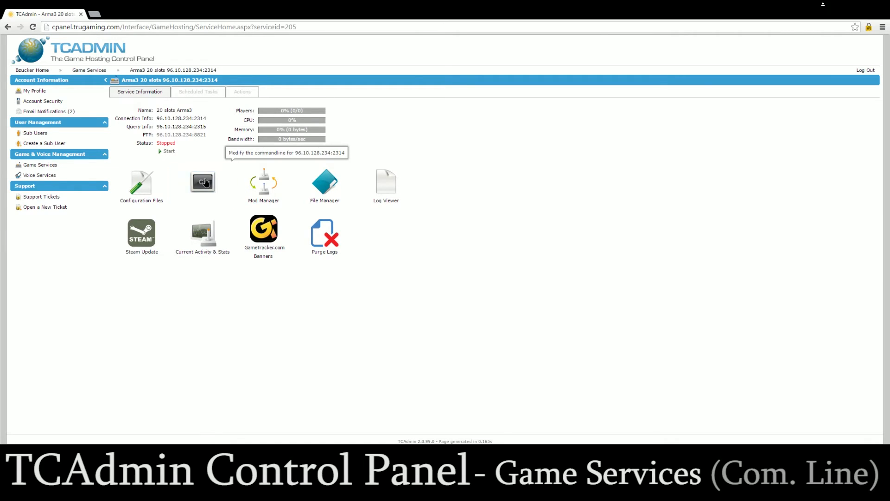
# In Commandline Manager, start a new custom commandline prefilled with DefaultServer, basic.cfg, server.cfg and TRU_Logs.
pyautogui.click(206, 183)
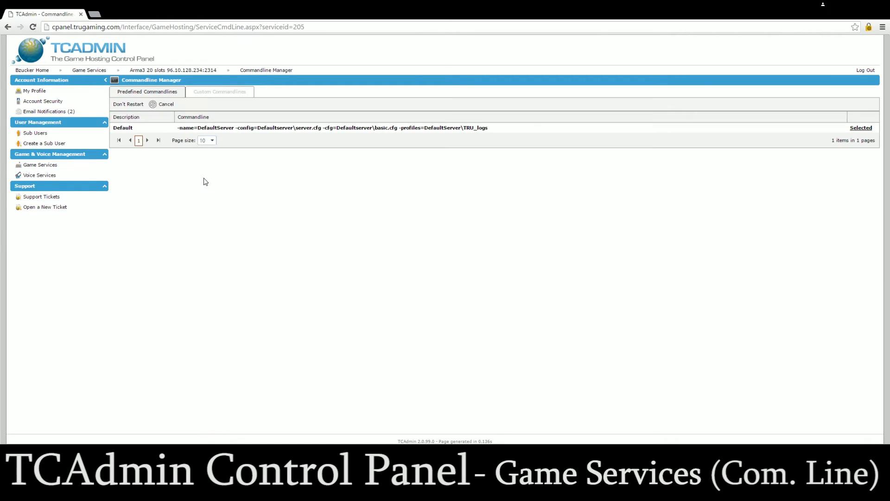
pyautogui.click(214, 91)
pyautogui.click(171, 92)
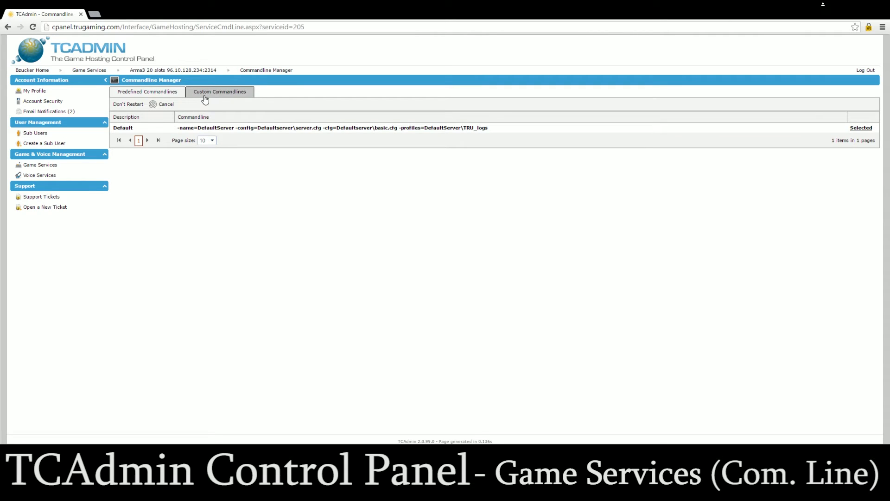
pyautogui.click(206, 100)
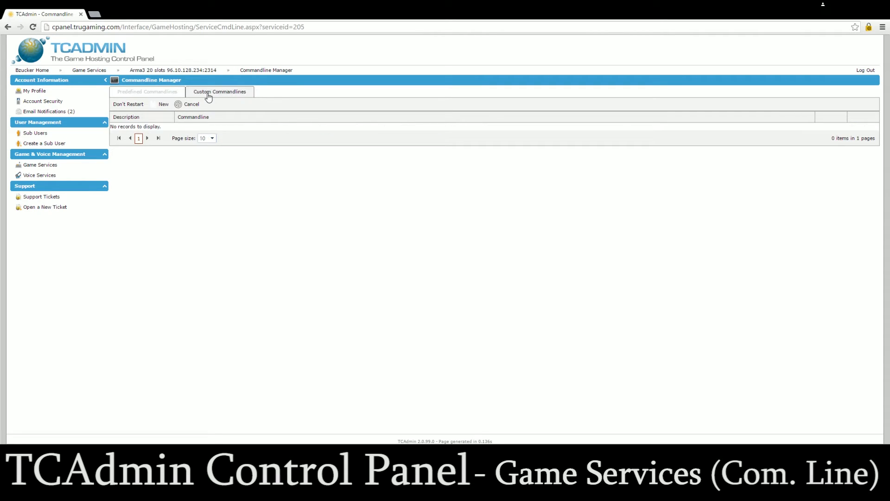
pyautogui.click(158, 106)
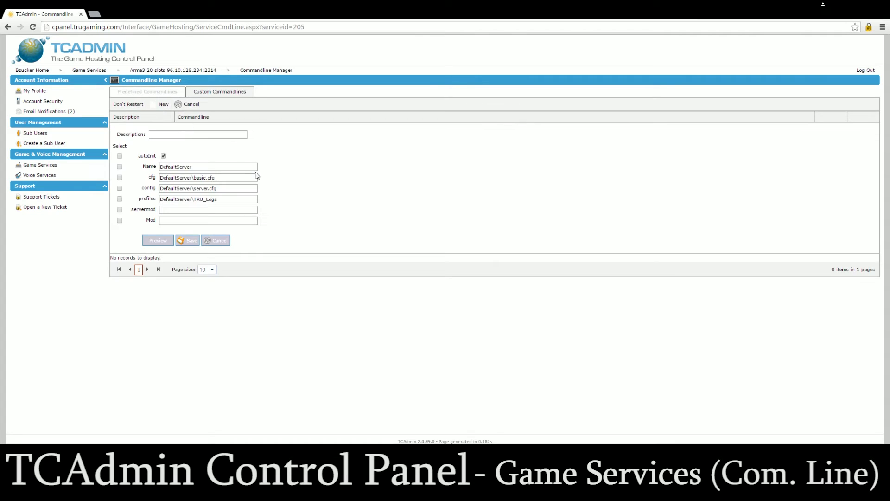
# Enter 'My Modded scommand line' as the description, then cancel the commandline unsaved.
pyautogui.click(184, 133)
pyautogui.write('My Modded scomman')
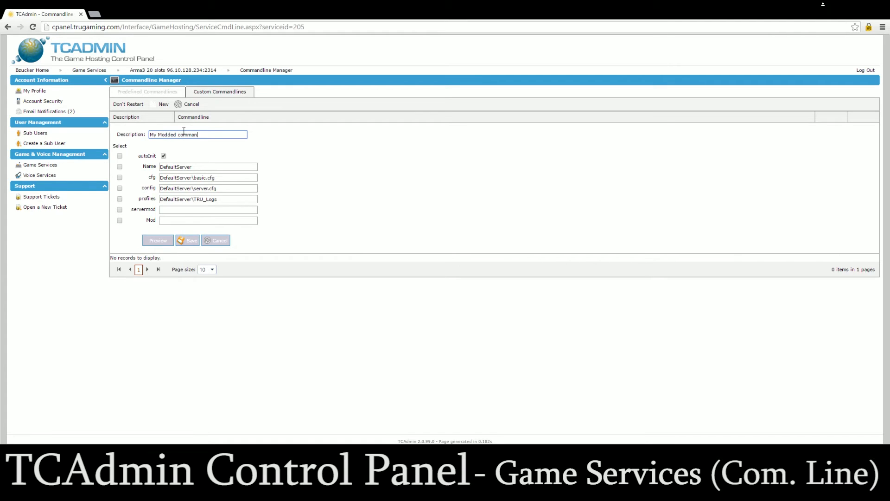
pyautogui.write('d line')
pyautogui.press('Tab')
pyautogui.click(190, 221)
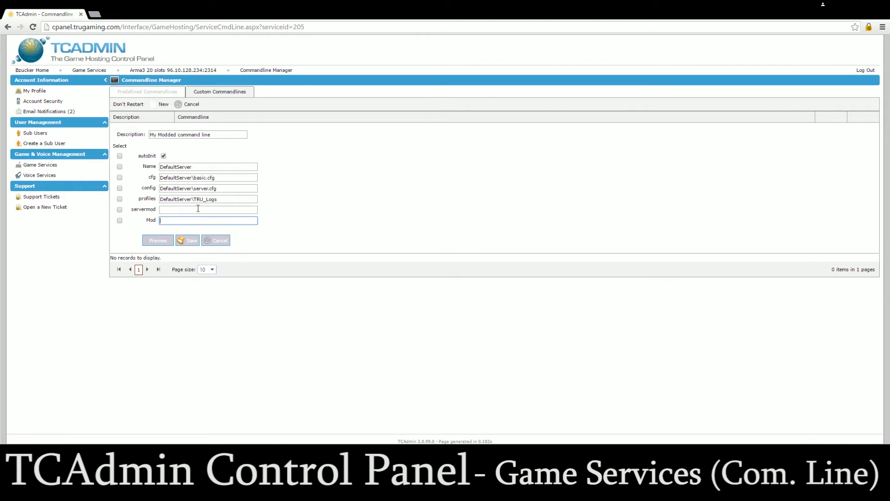
pyautogui.click(193, 106)
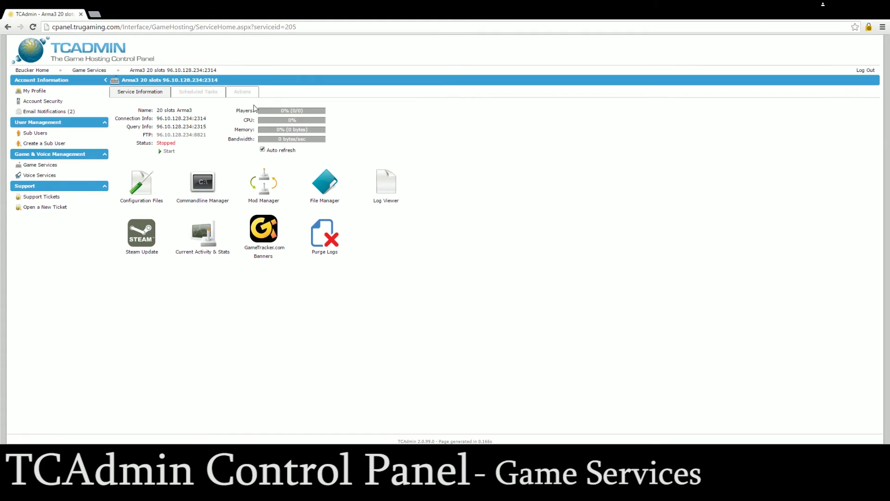
pyautogui.click(267, 185)
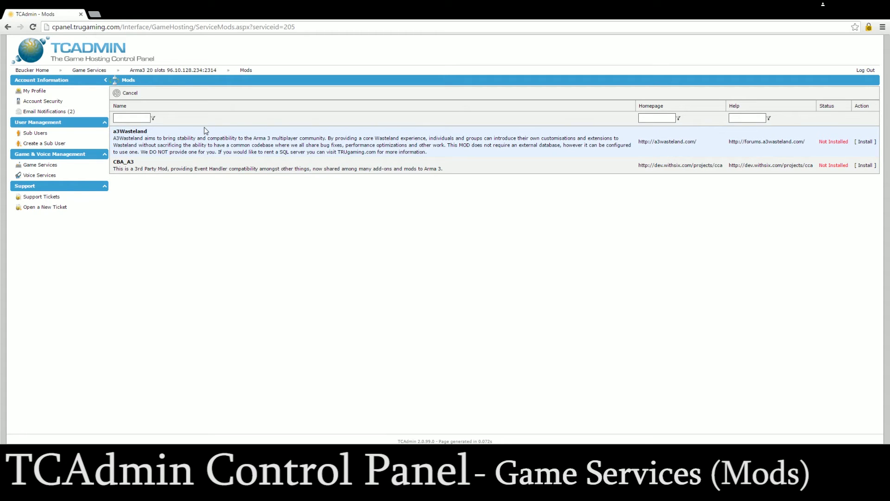
pyautogui.moveTo(177, 74)
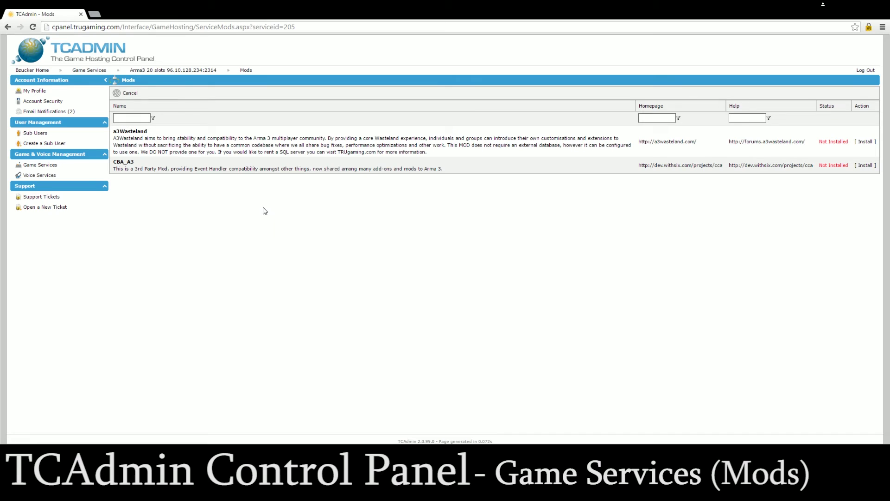
pyautogui.moveTo(84, 71)
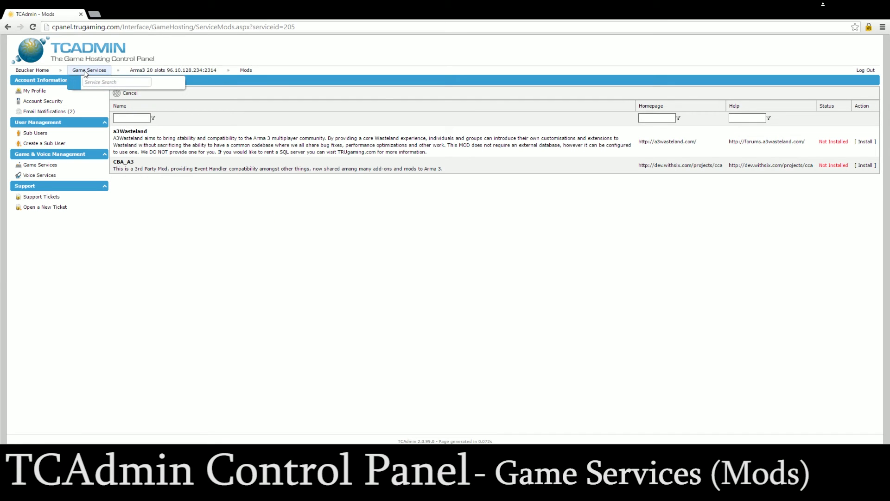
pyautogui.click(84, 70)
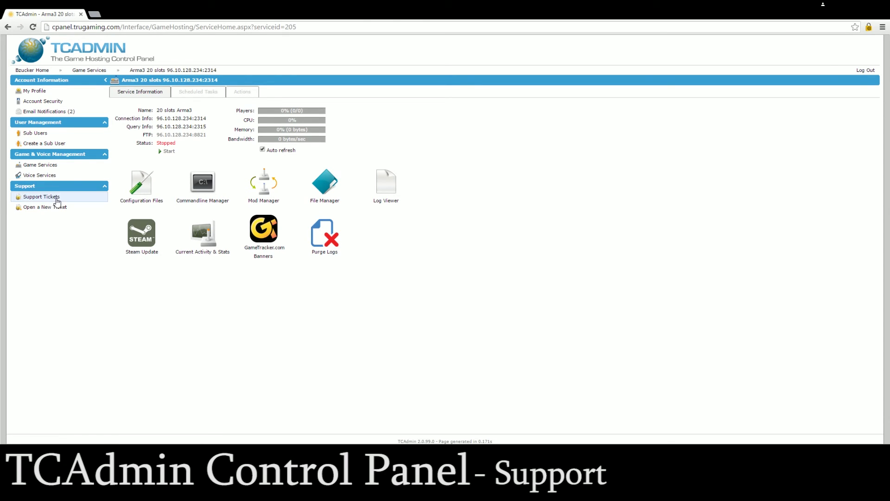
# Go to Support Tickets and start a new ticket.
pyautogui.click(58, 200)
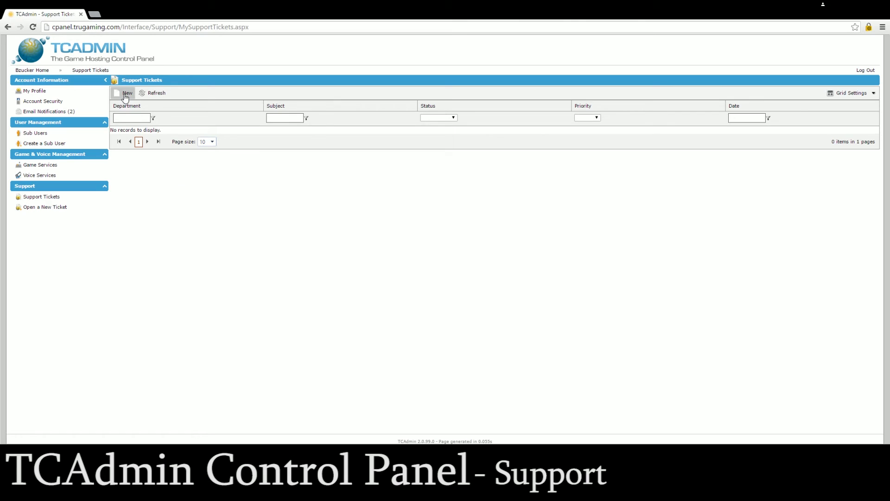
pyautogui.click(50, 209)
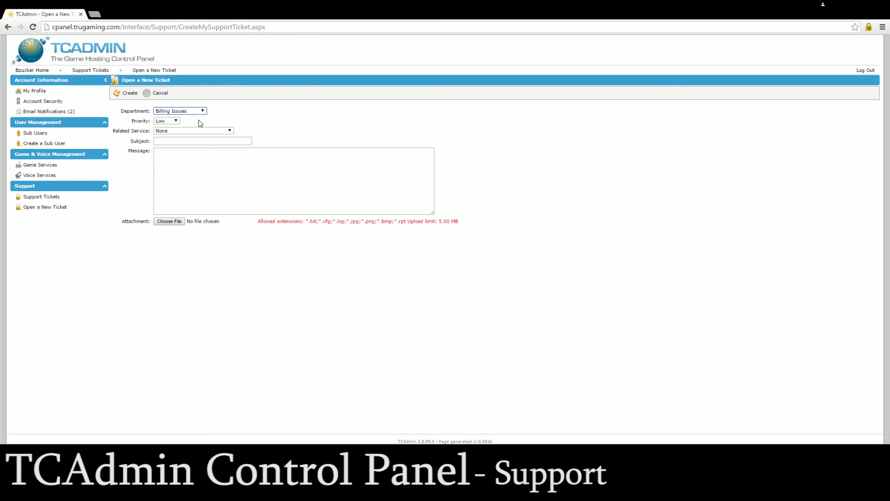
# Link the draft ticket to the Arma3 server, keeping the Billing Issues department.
pyautogui.click(253, 107)
pyautogui.click(219, 132)
pyautogui.press('Down')
pyautogui.click(212, 141)
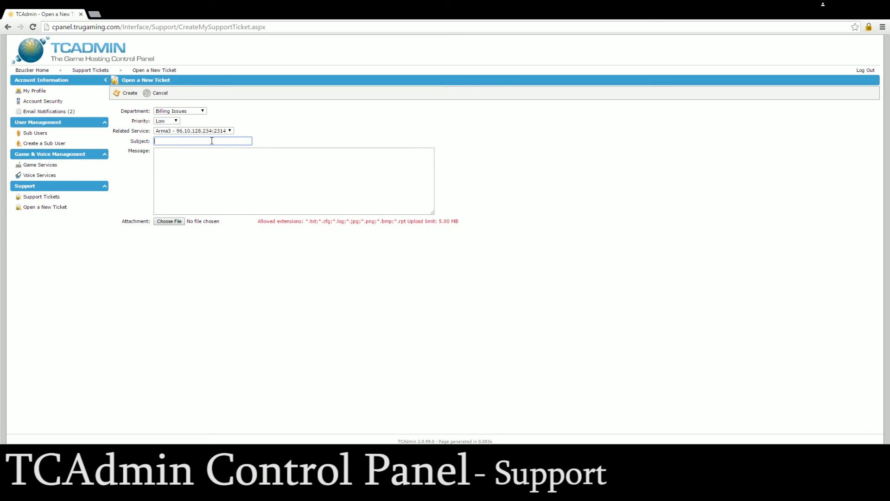
pyautogui.click(274, 154)
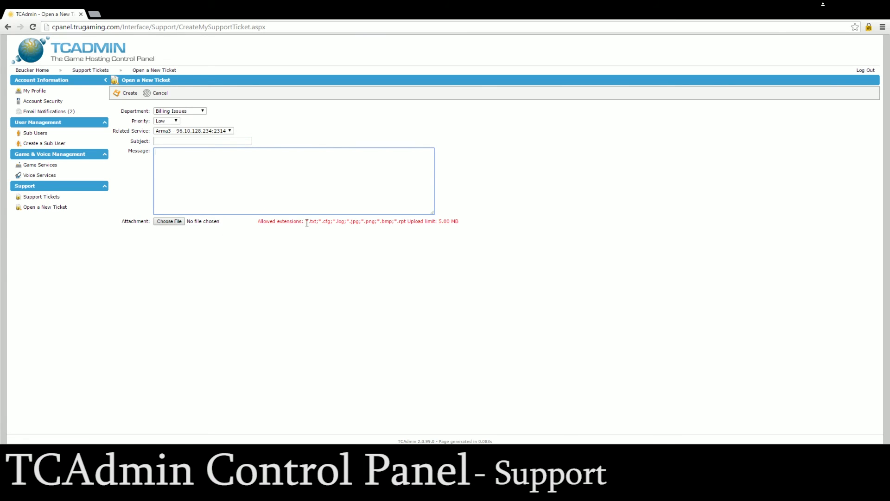
# Highlight the allowed attachment types, discard the ticket, and go to the TS3 voice service.
pyautogui.moveTo(306, 223); pyautogui.dragTo(360, 222)
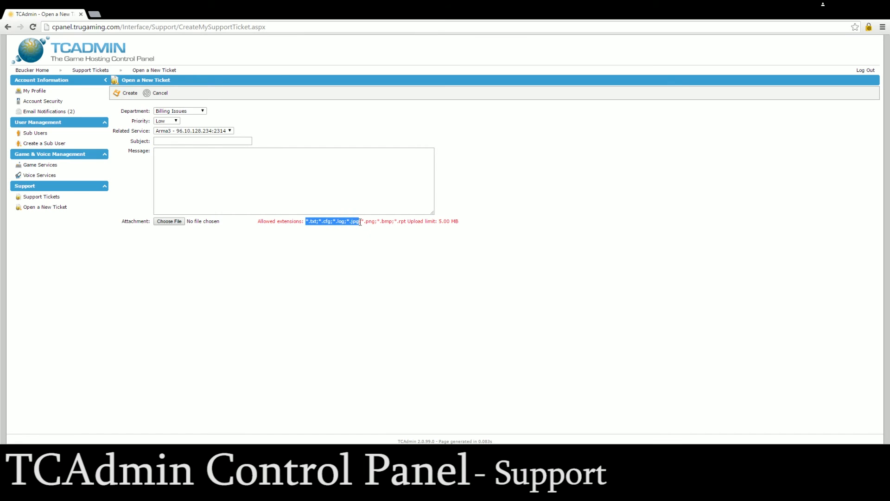
pyautogui.click(359, 223)
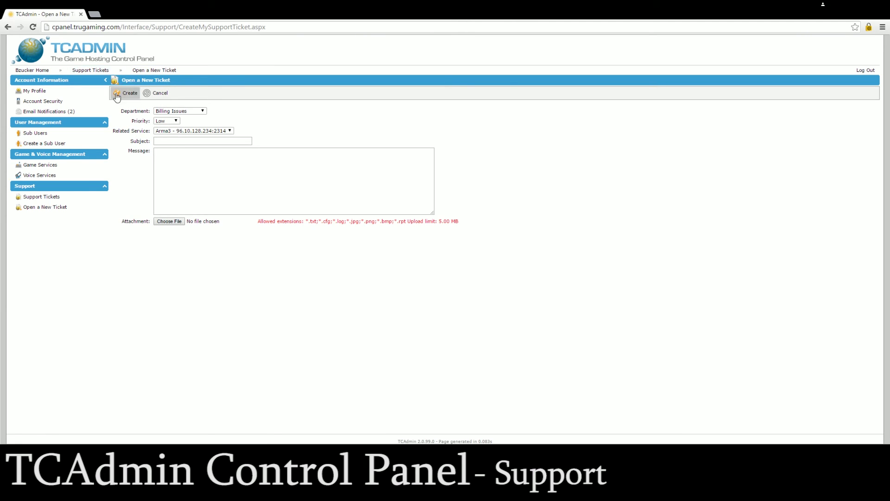
pyautogui.click(159, 94)
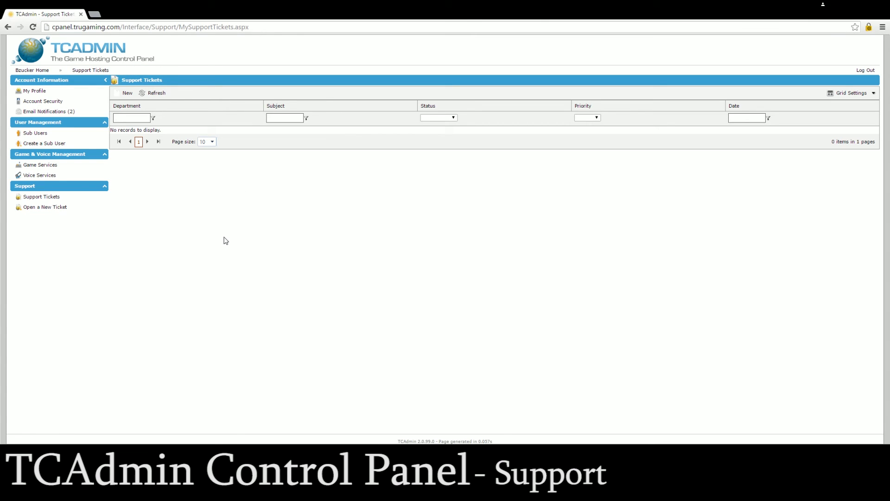
pyautogui.click(49, 177)
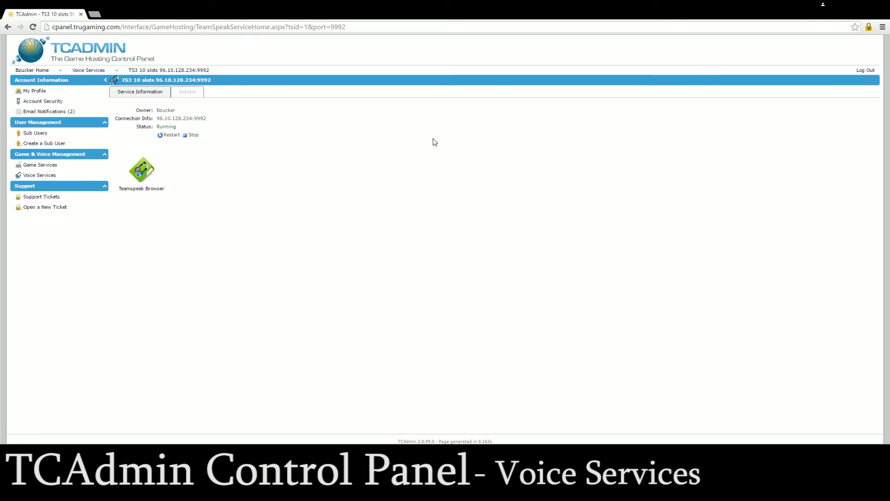
# In the TS3 Teamspeak Browser, view Settings, Tokens, Users and Bans, then expand Channels.
pyautogui.click(146, 176)
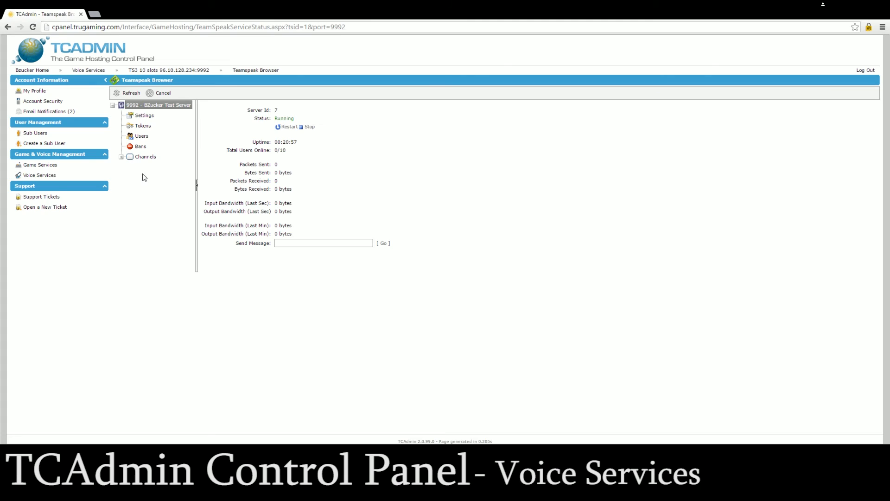
pyautogui.click(145, 116)
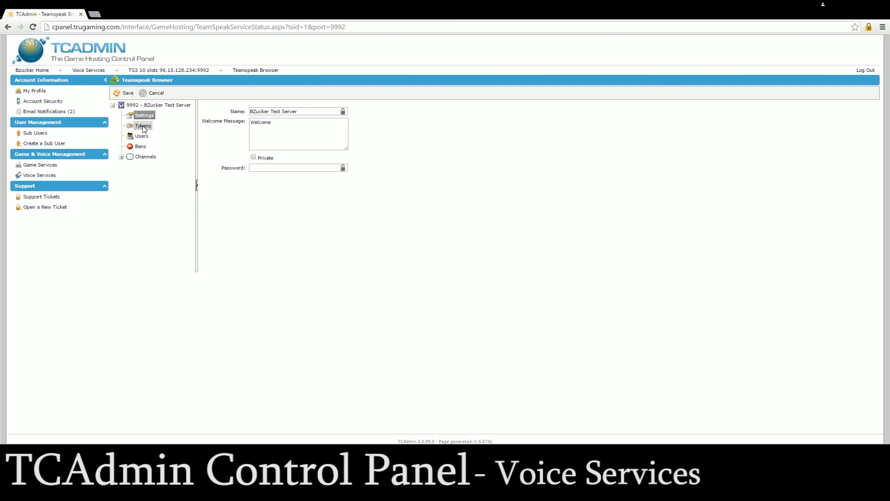
pyautogui.click(142, 127)
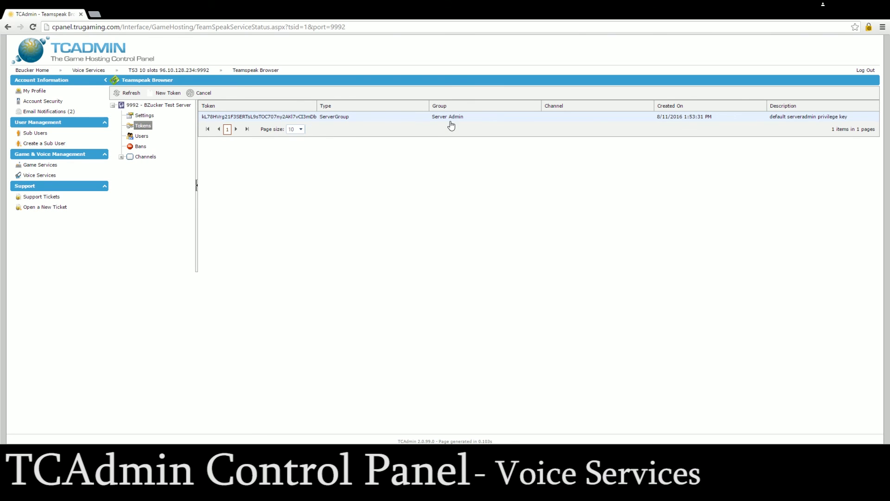
pyautogui.click(142, 136)
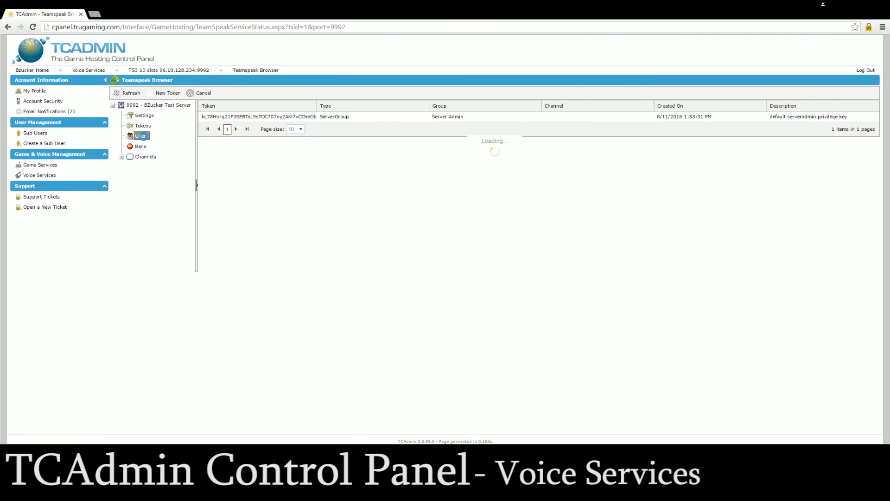
pyautogui.click(141, 147)
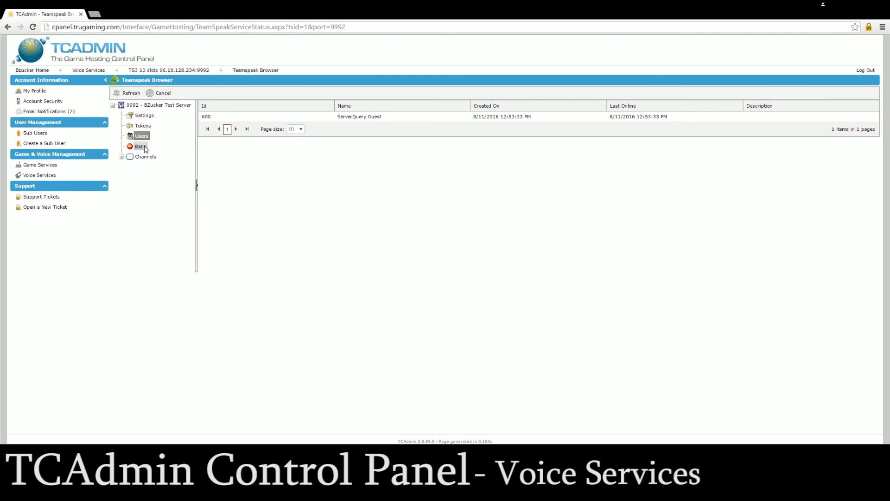
pyautogui.click(151, 159)
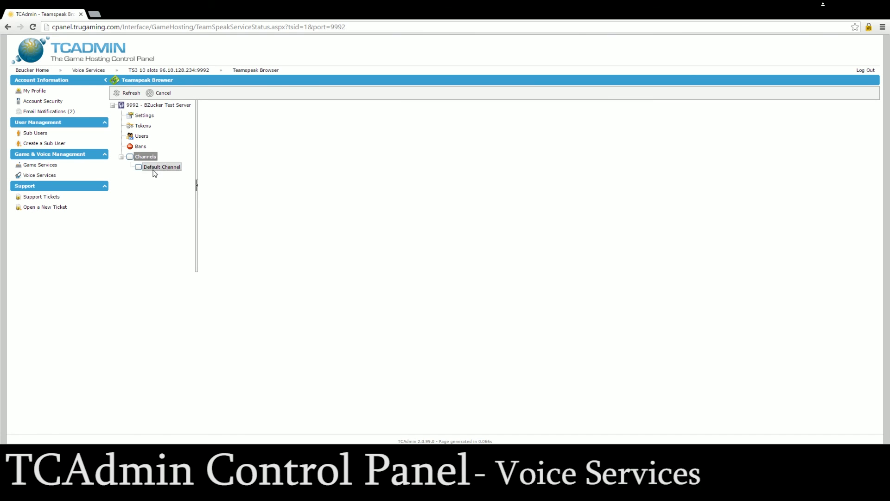
pyautogui.click(25, 70)
# Return to the account home page from the Teamspeak Browser.
pyautogui.click(26, 71)
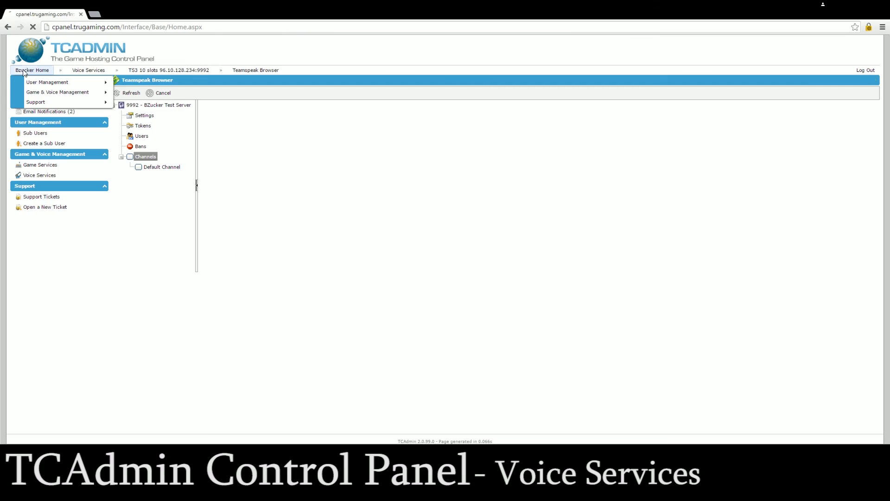